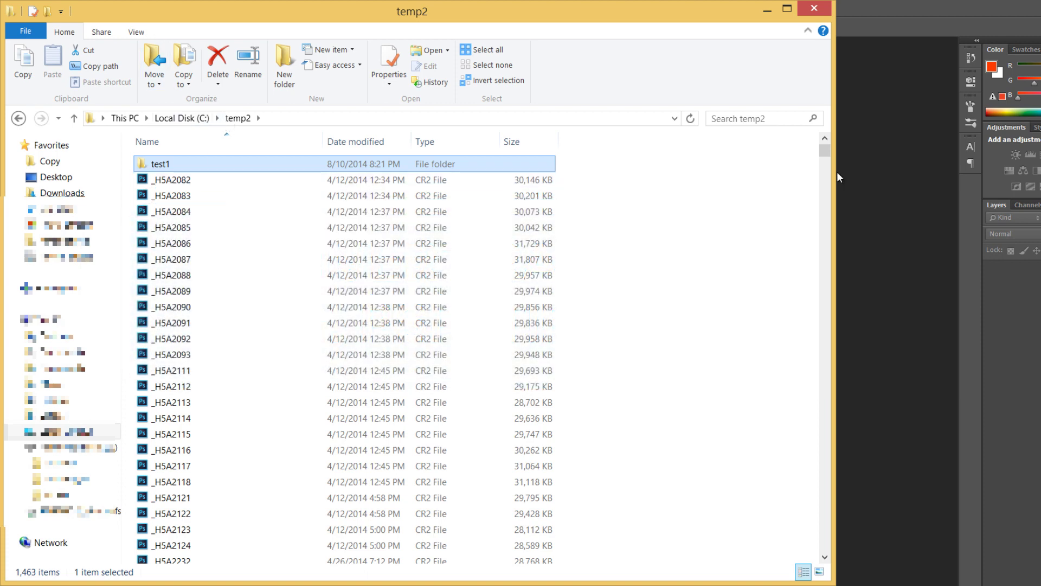
Select all CR2 photos in C:\temp2, _H5A2082 through 4H5A4151, in the Open dialog
{"action": "left_click", "coordinate": [879, 136]}
{"action": "key", "text": "alt+Tab"}
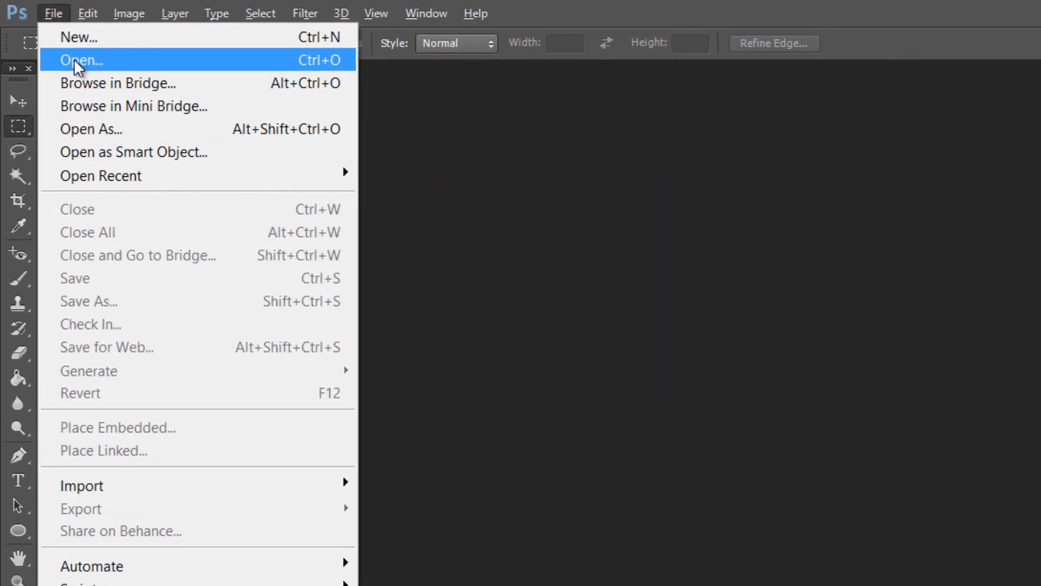
{"action": "left_click", "coordinate": [74, 60]}
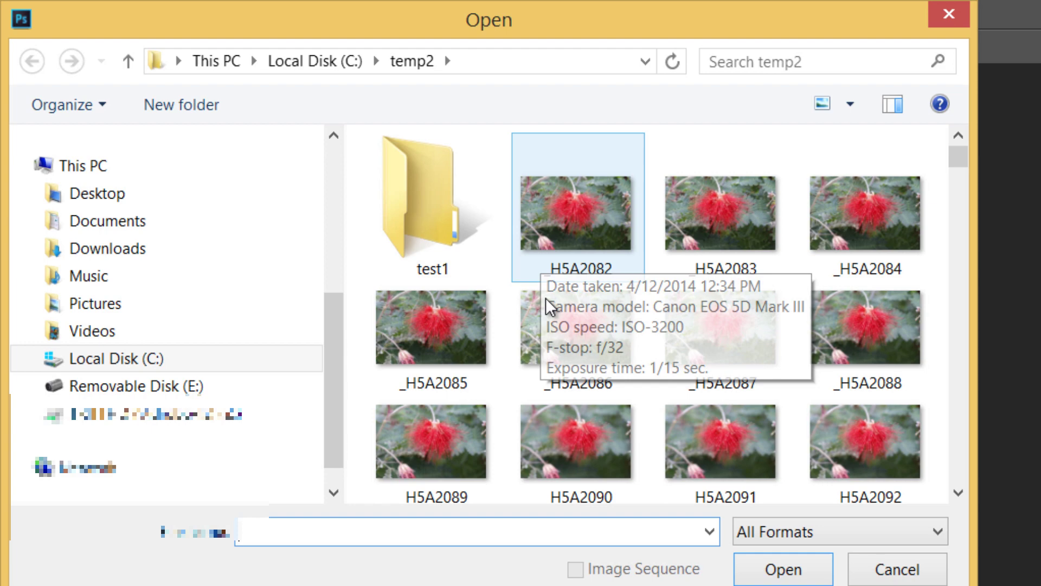
{"action": "left_click", "coordinate": [598, 229]}
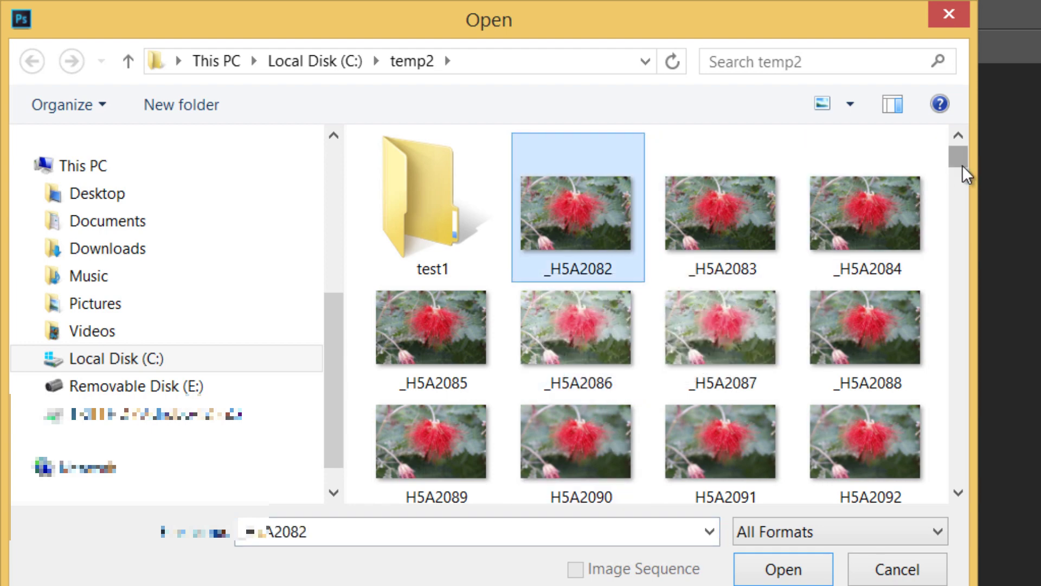
{"action": "left_click_drag", "start_coordinate": [962, 165], "coordinate": [928, 499]}
{"action": "left_click", "coordinate": [705, 442], "text": "shift"}
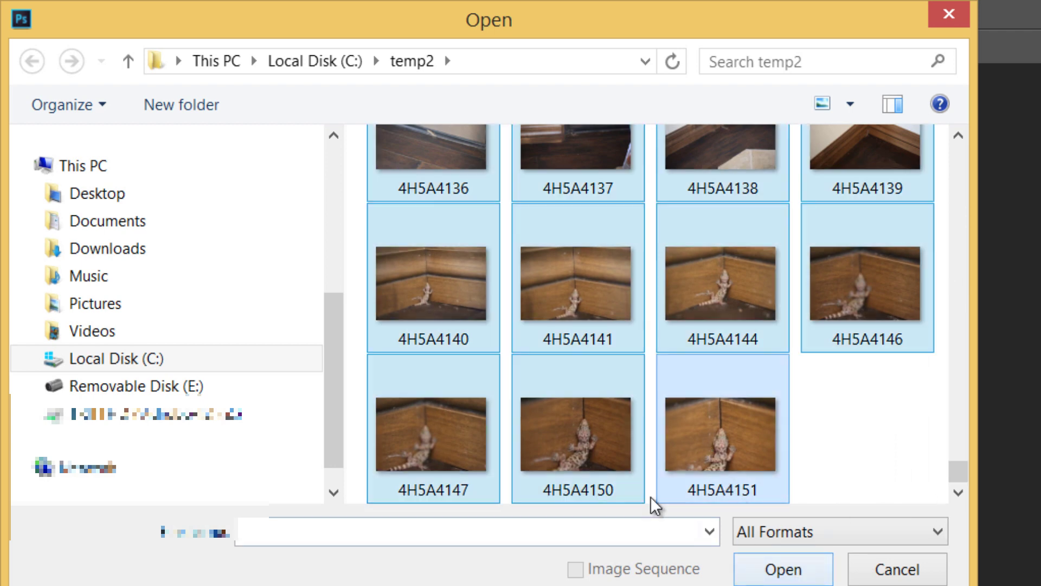
{"action": "left_click", "coordinate": [721, 483]}
{"action": "key", "text": "ctrl+a"}
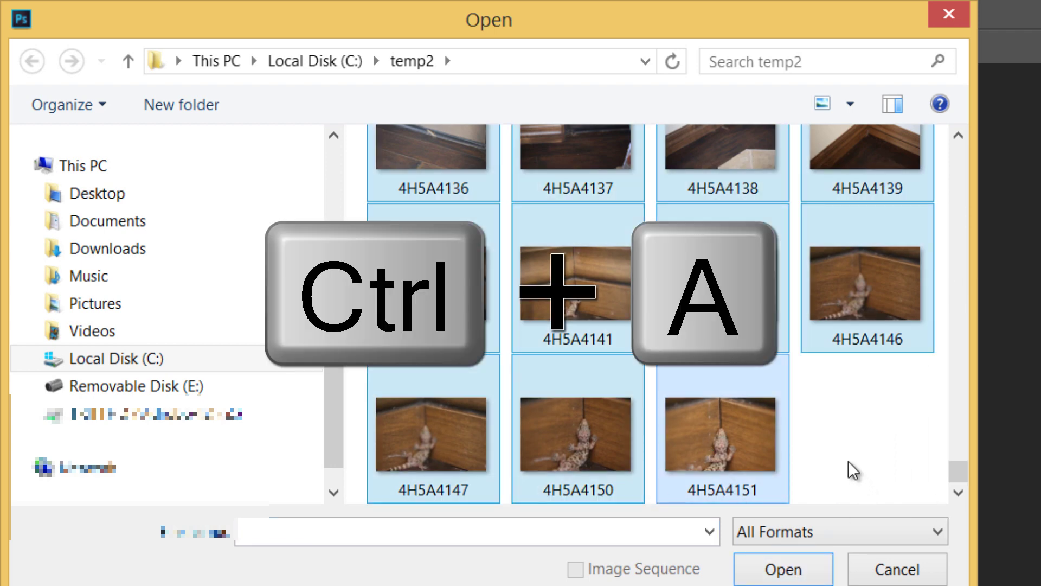
Load all 1462 raw photos into Camera Raw and select every one in the filmstrip
{"action": "left_click", "coordinate": [806, 569]}
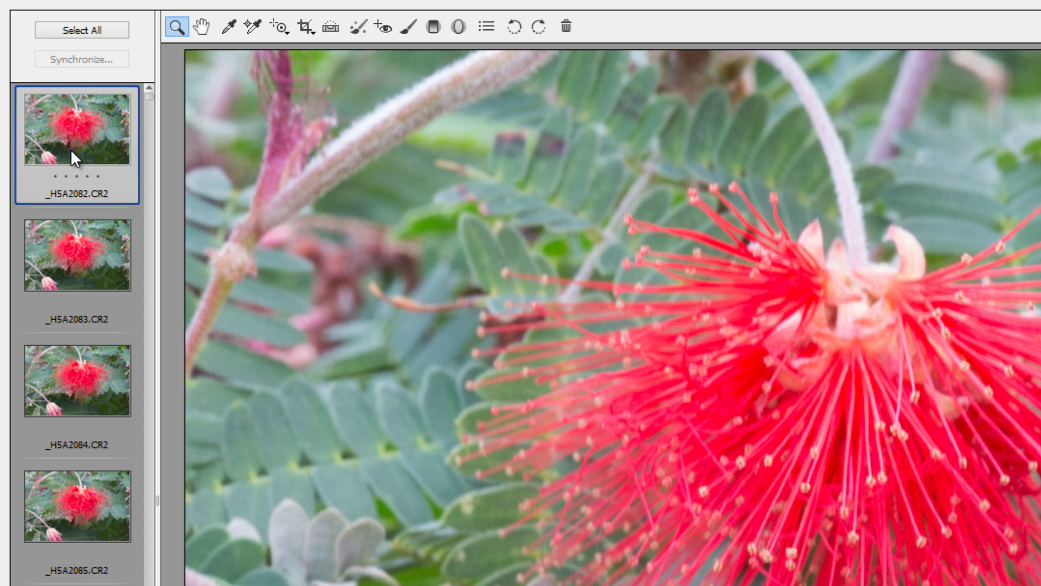
{"action": "left_click", "coordinate": [103, 30]}
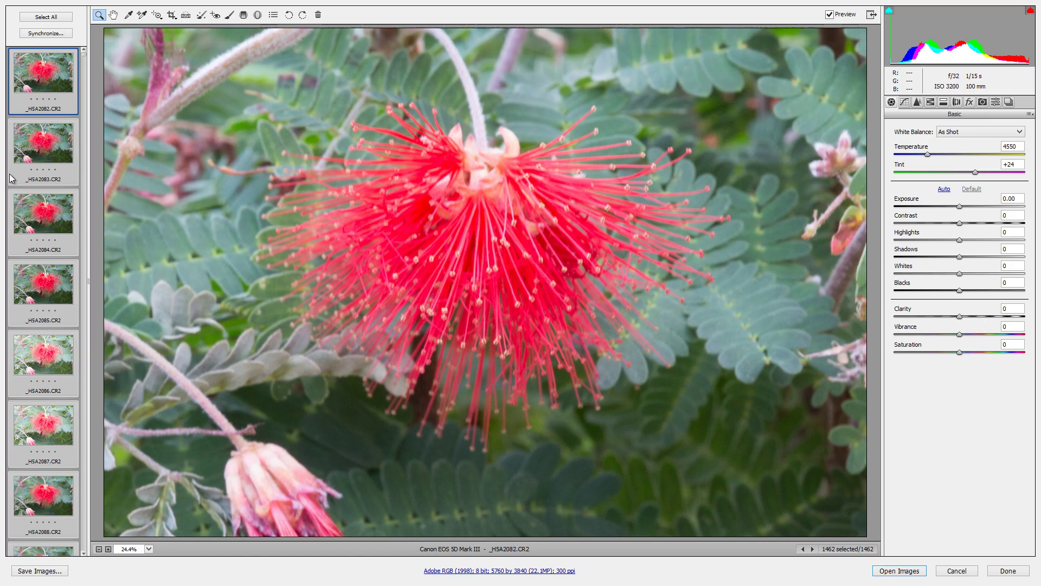
Set the Save Images destination folder to C:\temp2\test1\
{"action": "left_click", "coordinate": [61, 573]}
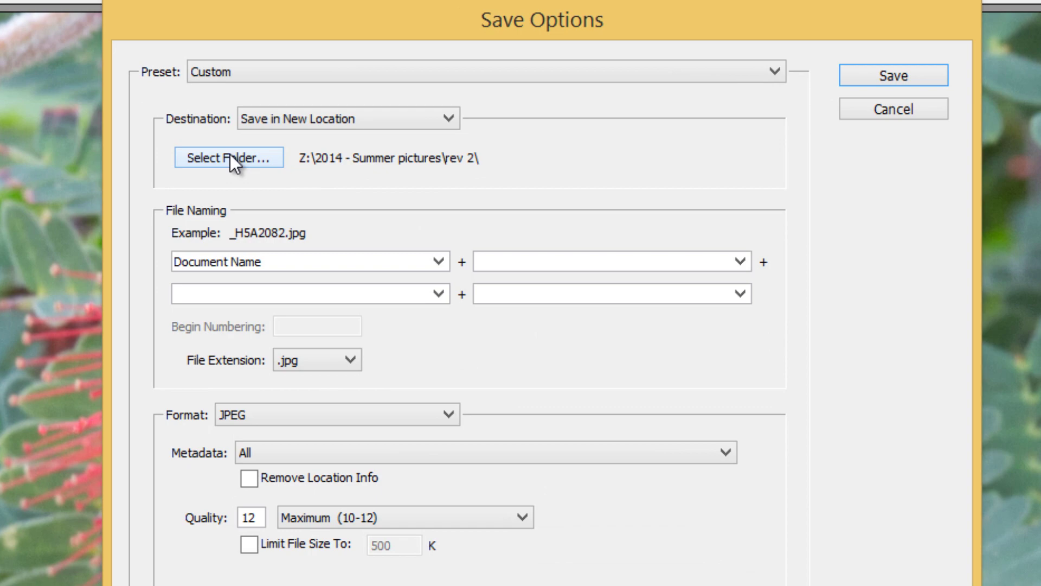
{"action": "left_click", "coordinate": [230, 157]}
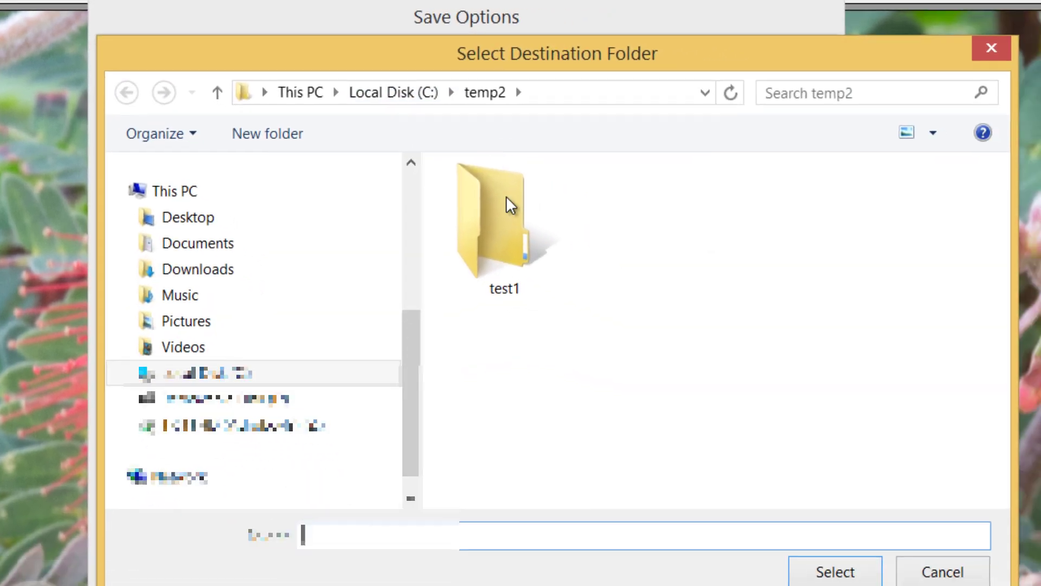
{"action": "double_click", "coordinate": [507, 199]}
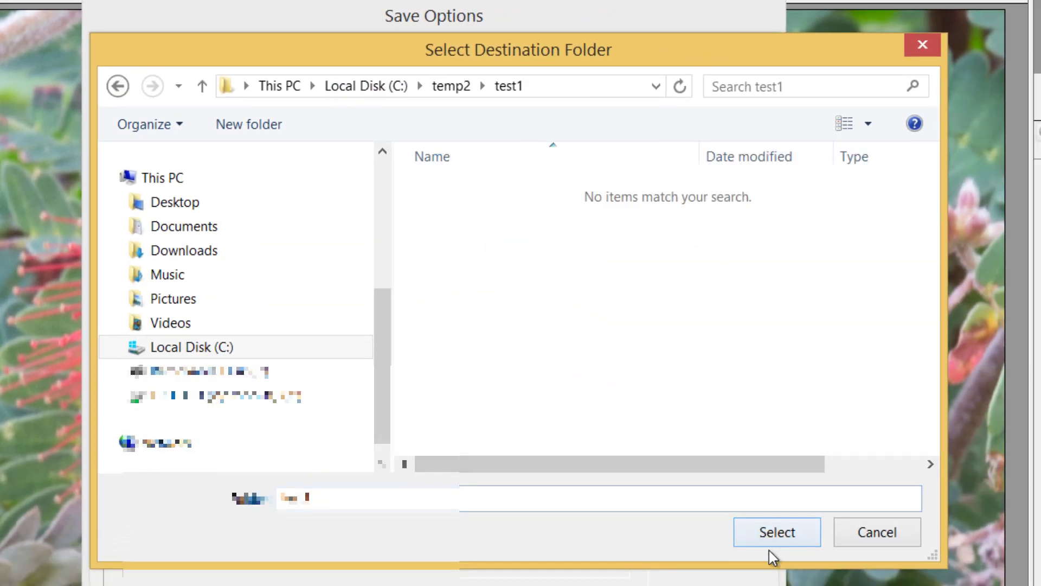
{"action": "left_click", "coordinate": [769, 537]}
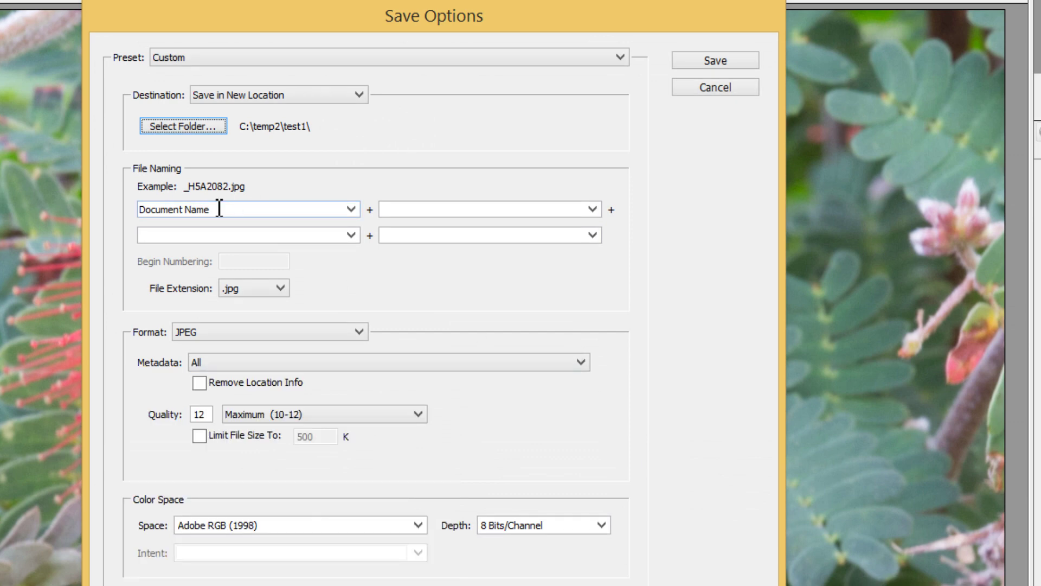
{"action": "left_click", "coordinate": [255, 211]}
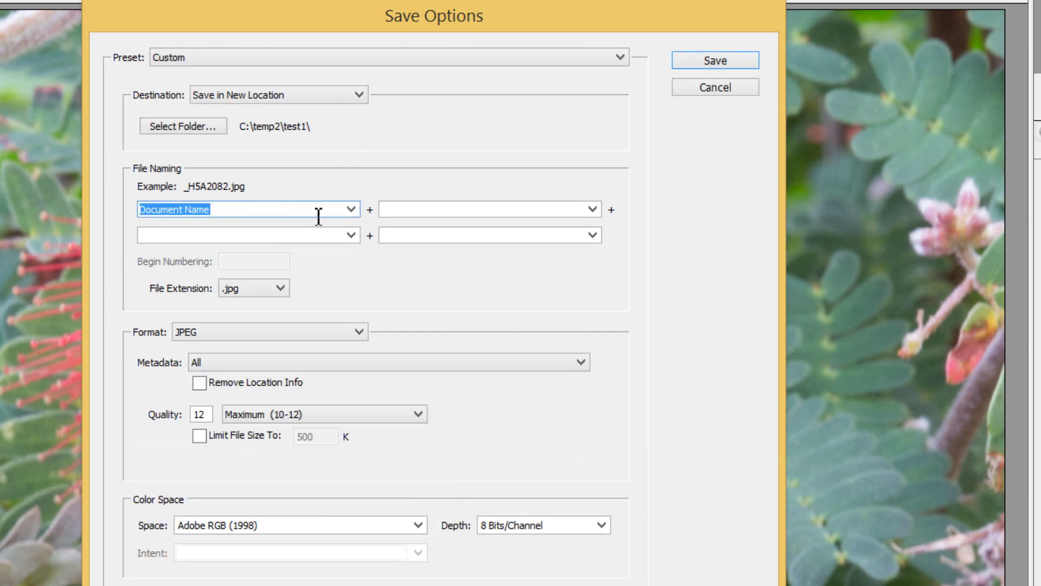
{"action": "left_click", "coordinate": [350, 209]}
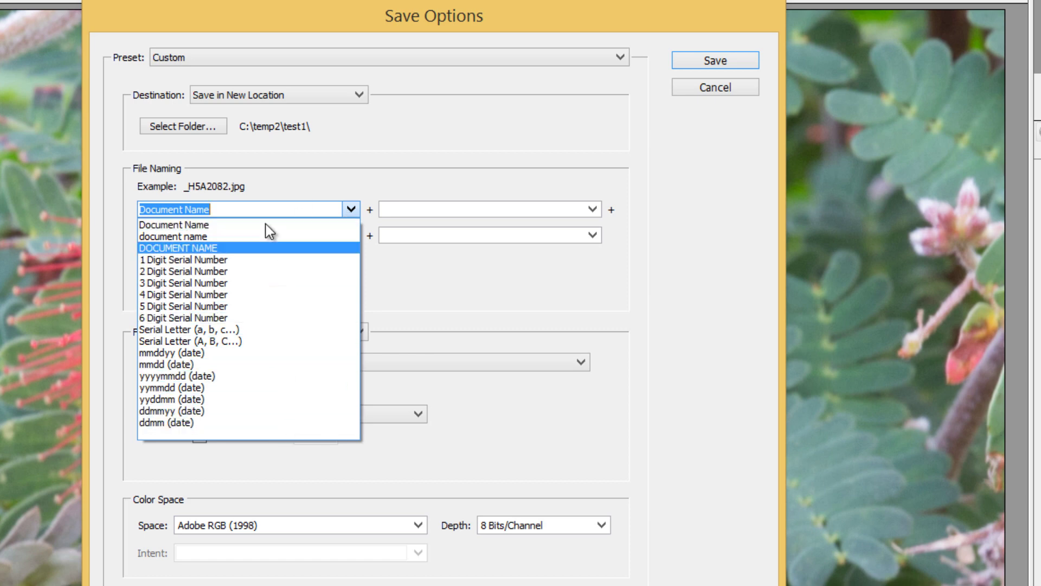
{"action": "left_click", "coordinate": [444, 298]}
{"action": "left_click", "coordinate": [592, 209]}
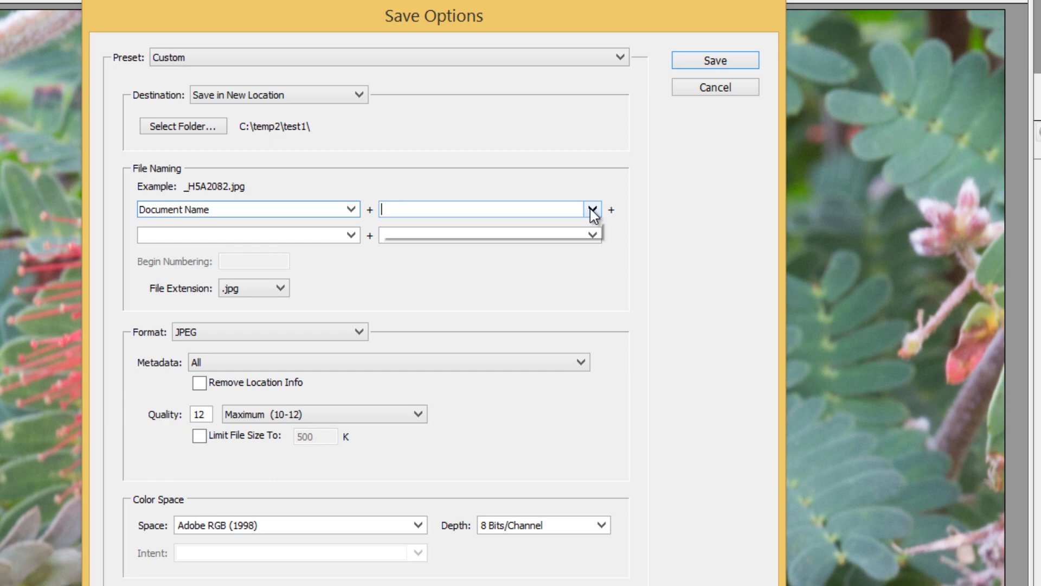
{"action": "left_click", "coordinate": [643, 296]}
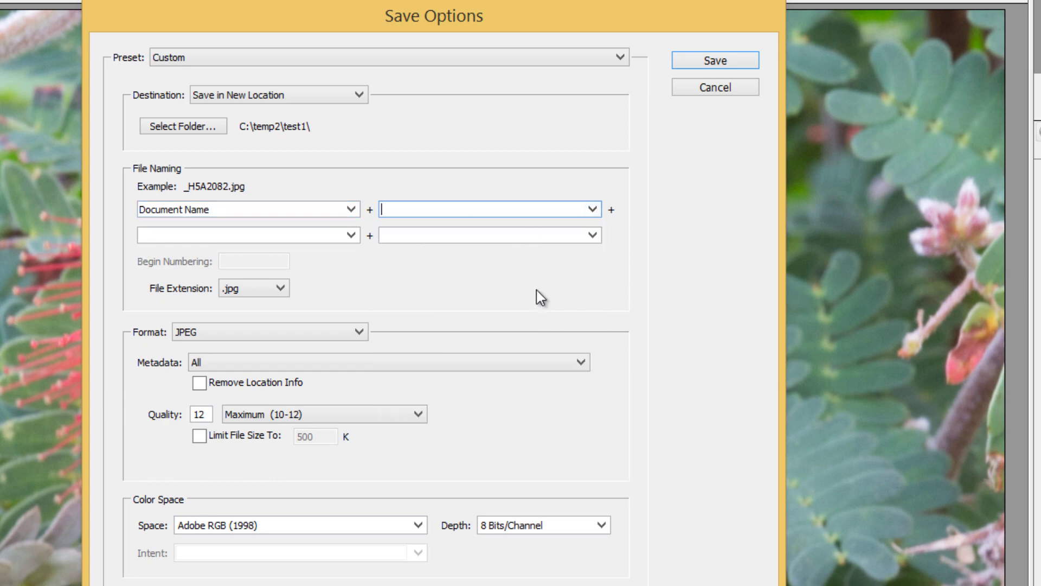
{"action": "left_click", "coordinate": [287, 289]}
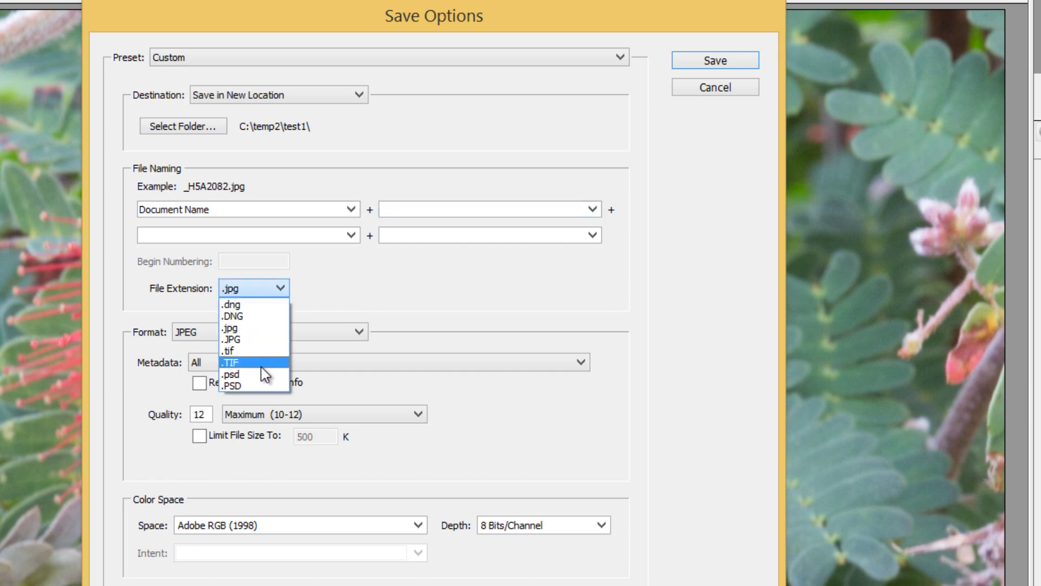
{"action": "left_click", "coordinate": [334, 297]}
{"action": "left_click", "coordinate": [340, 333]}
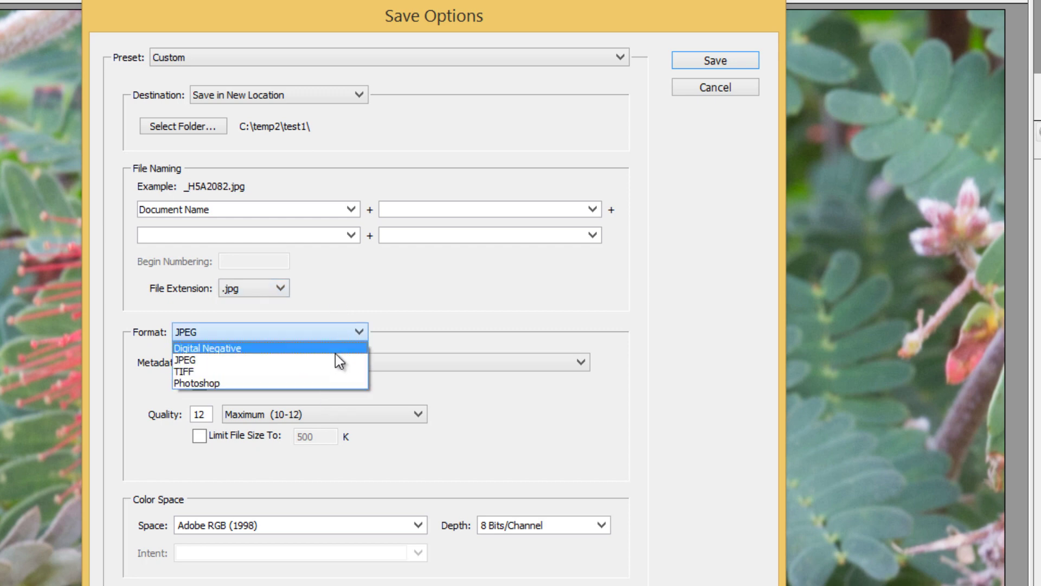
{"action": "left_click", "coordinate": [404, 301]}
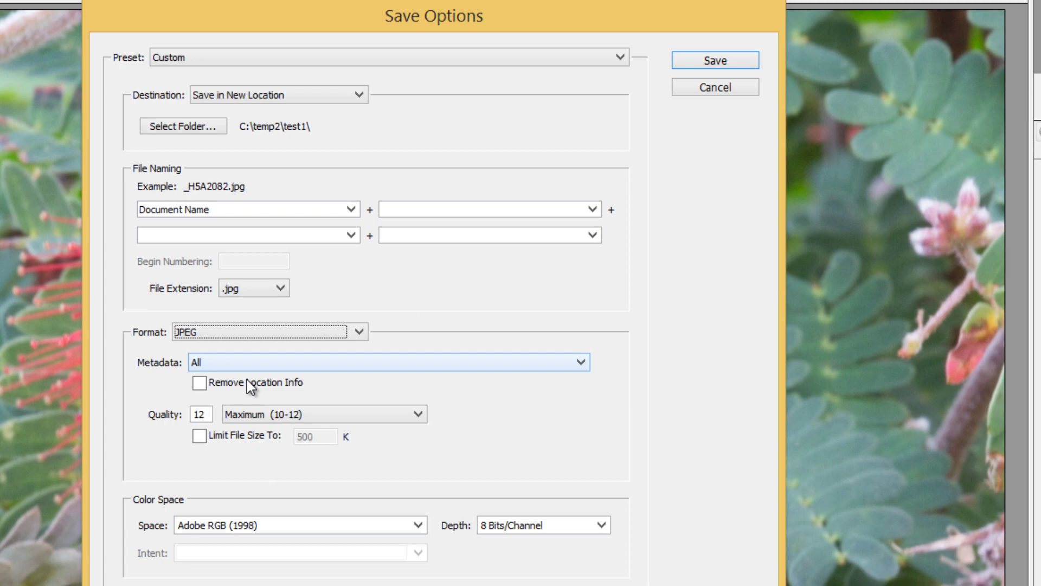
{"action": "left_click", "coordinate": [288, 413]}
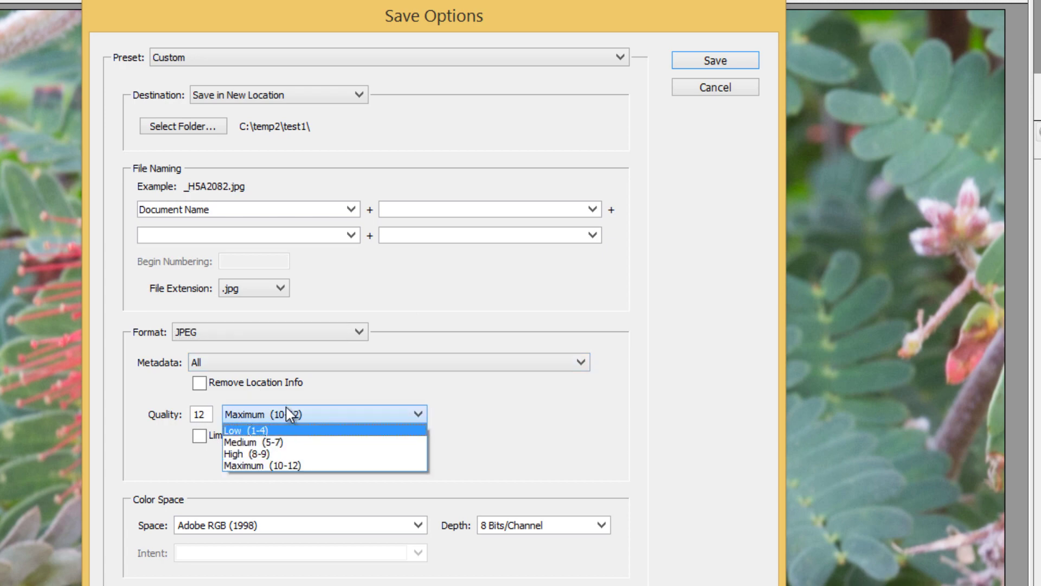
{"action": "left_click", "coordinate": [363, 397]}
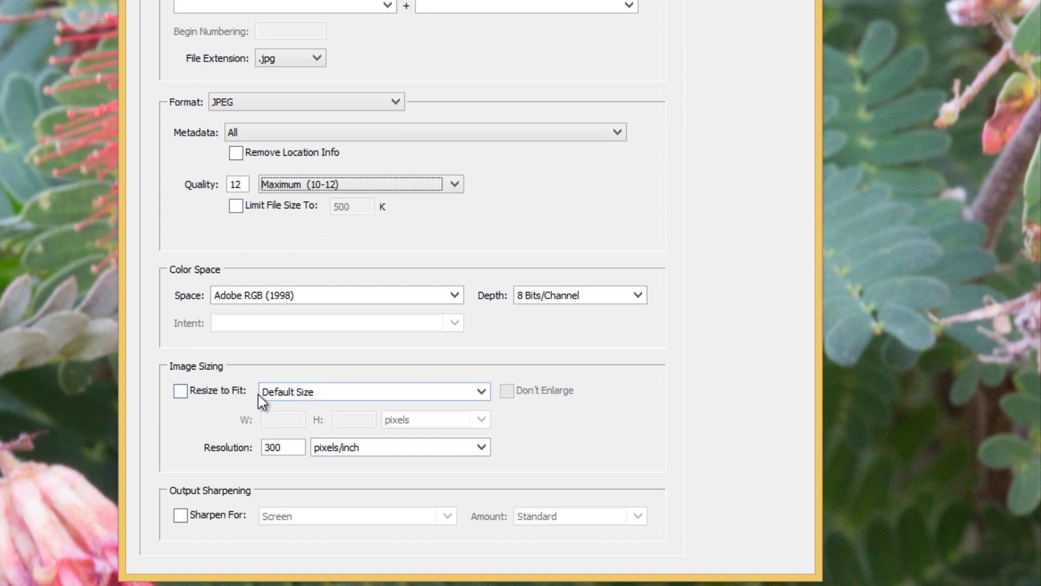
{"action": "left_click", "coordinate": [293, 391]}
{"action": "left_click", "coordinate": [296, 408]}
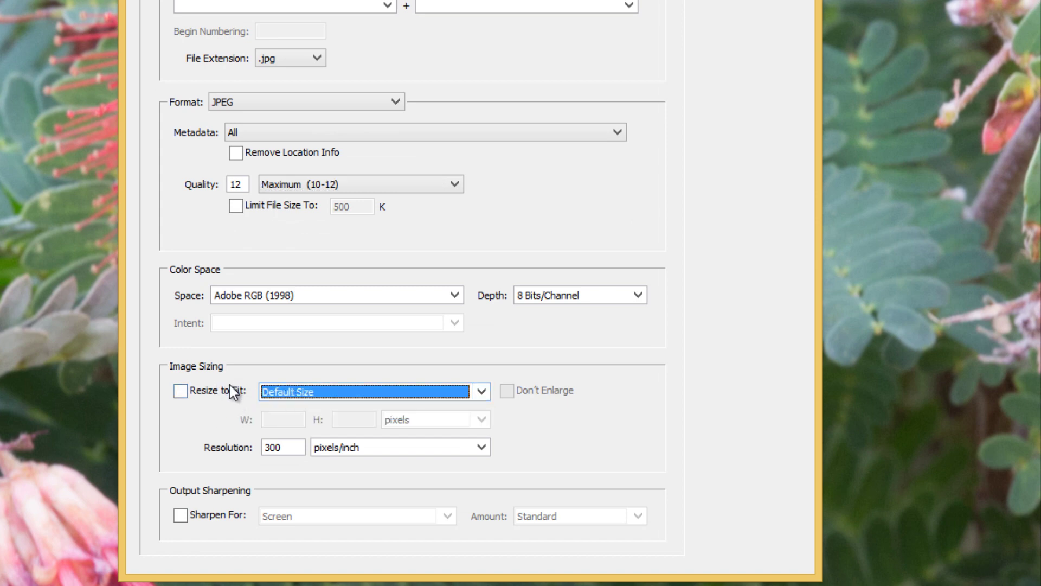
{"action": "left_click", "coordinate": [233, 391]}
{"action": "left_click", "coordinate": [274, 392]}
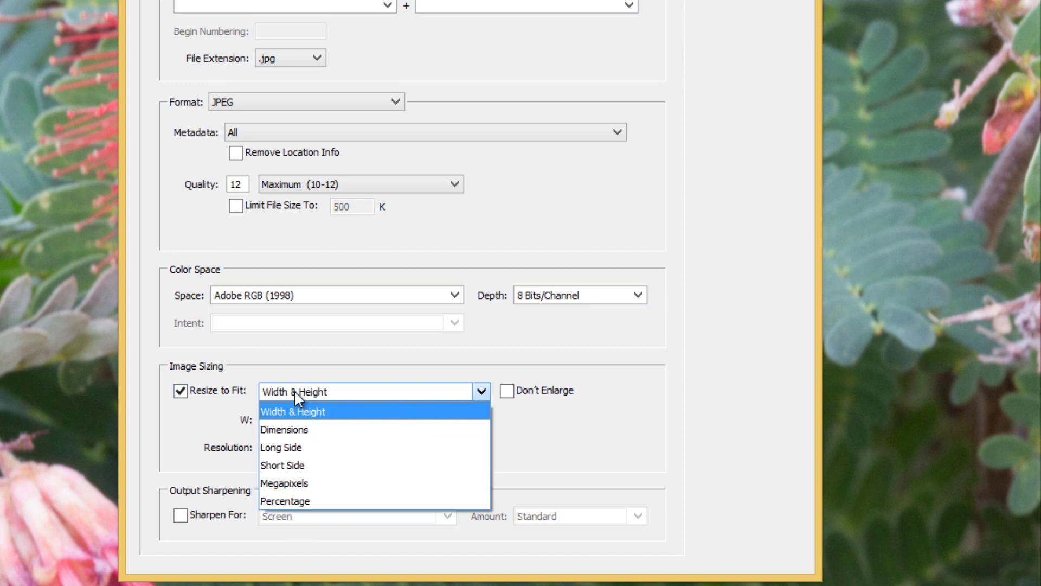
{"action": "left_click", "coordinate": [206, 397]}
{"action": "left_click", "coordinate": [206, 395]}
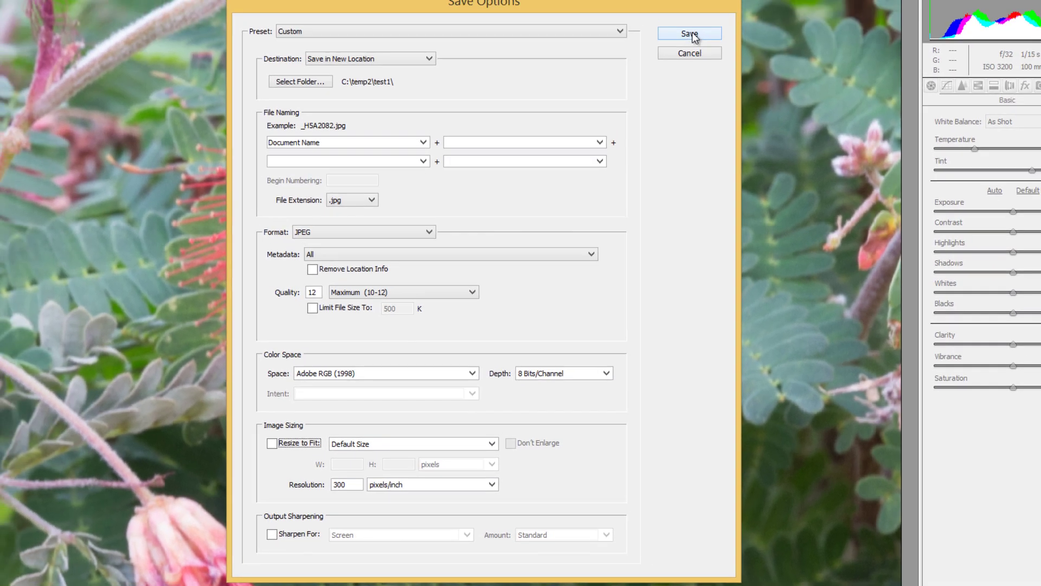
Start saving the selected photos as JPEGs into test1 and switch to the temp2 Explorer window
{"action": "left_click", "coordinate": [692, 33]}
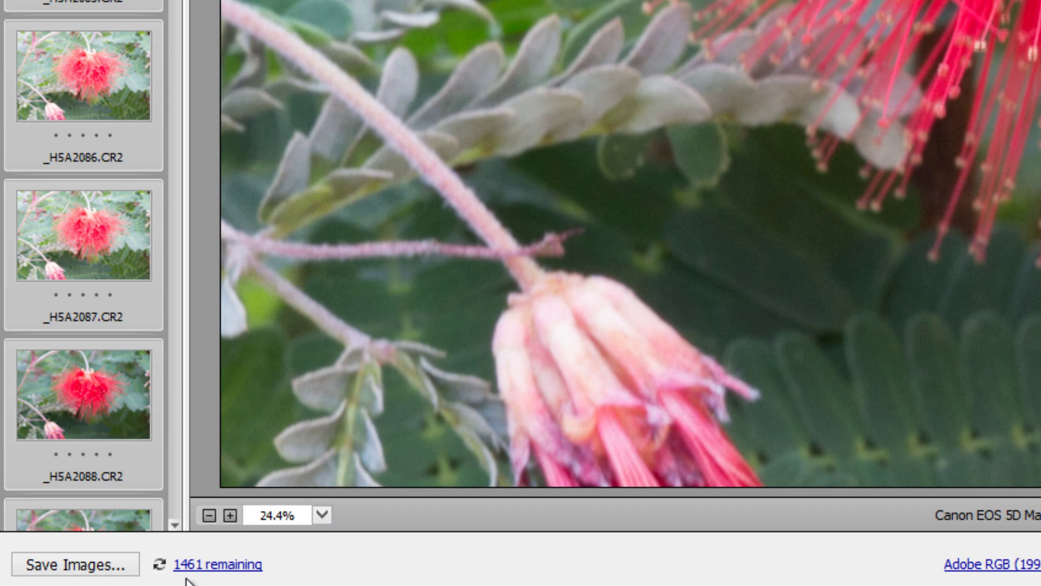
{"action": "key", "text": "alt+Tab"}
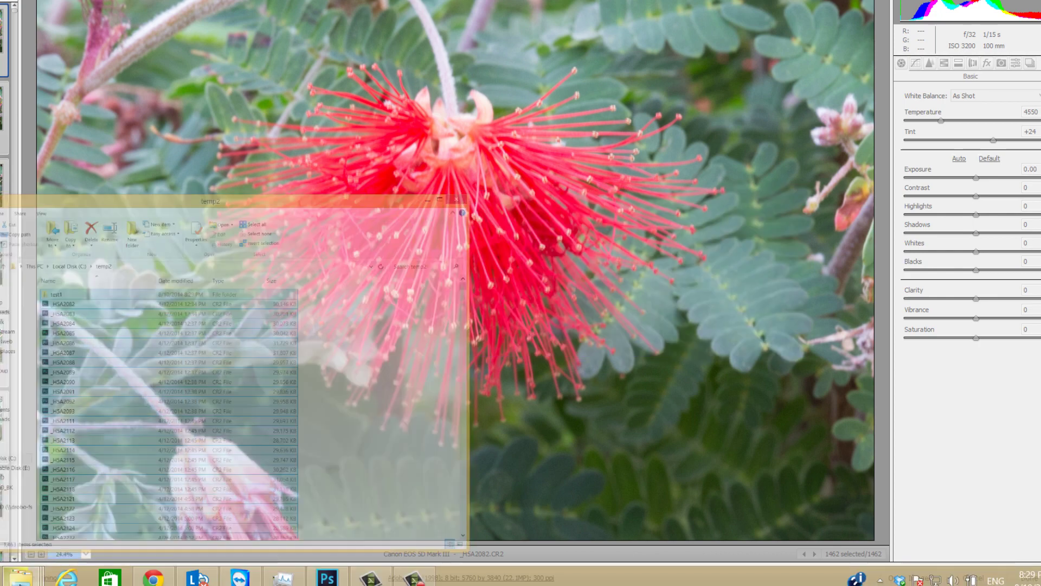
Check the test1 folder in Explorer for the saved JPEGs
{"action": "mouse_move", "coordinate": [31, 580]}
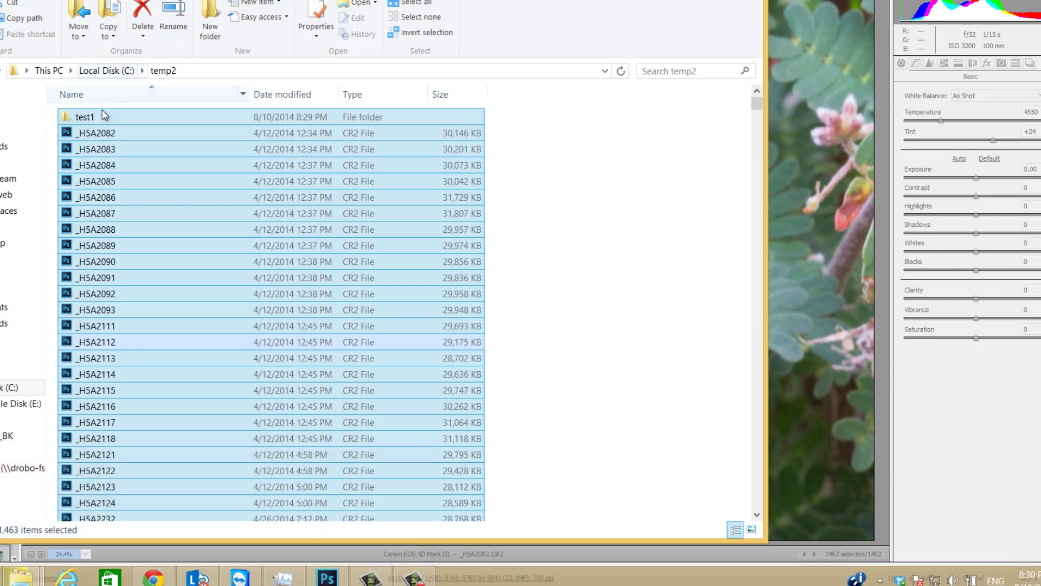
{"action": "double_click", "coordinate": [84, 116]}
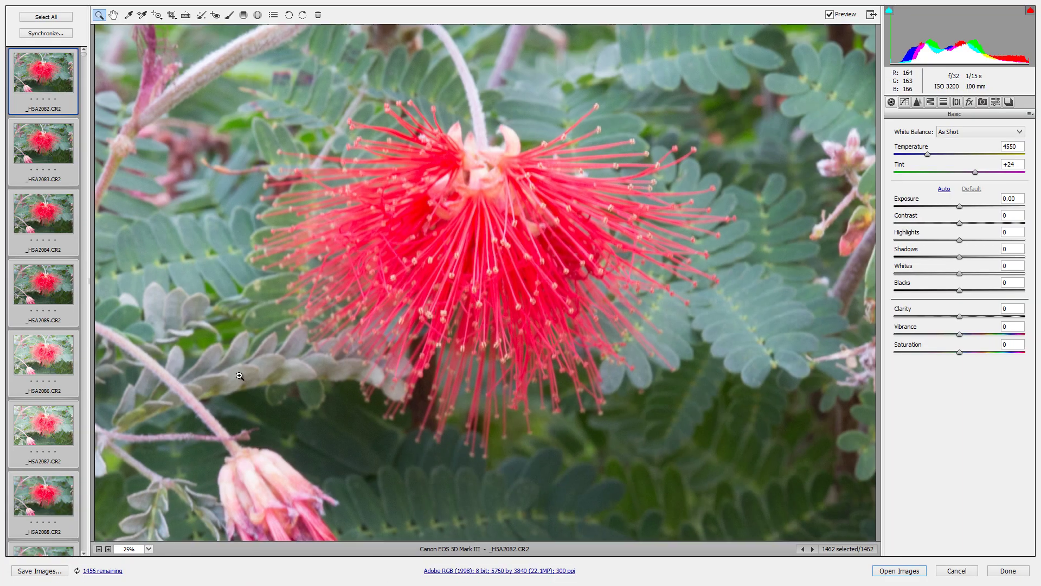
Launch the Image Processor script from File > Scripts
{"action": "left_click", "coordinate": [104, 571]}
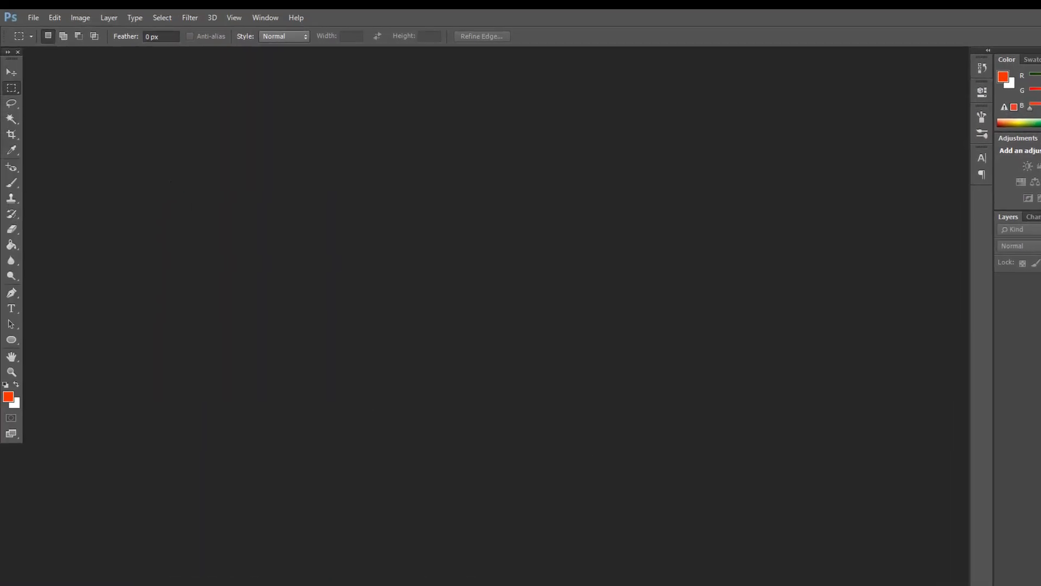
{"action": "left_click", "coordinate": [41, 18]}
{"action": "mouse_move", "coordinate": [98, 380]}
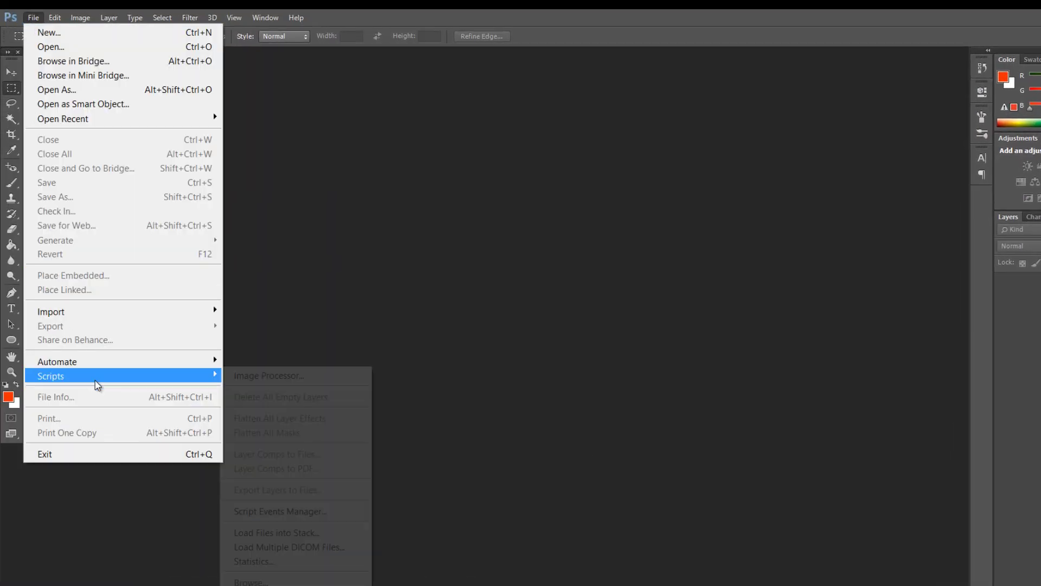
{"action": "left_click", "coordinate": [327, 377]}
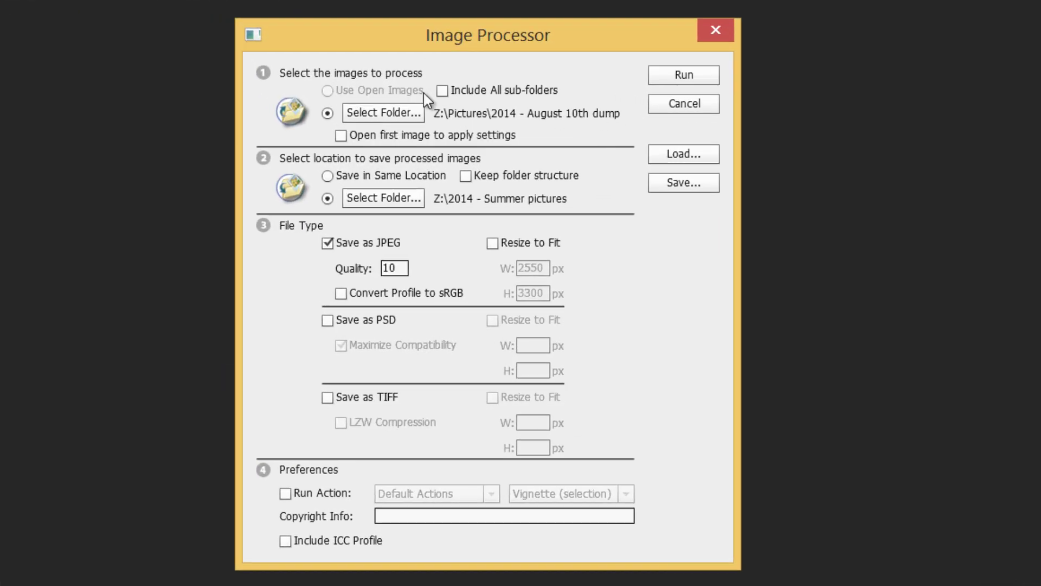
Set the Image Processor source folder to C:\temp2
{"action": "left_click", "coordinate": [376, 112]}
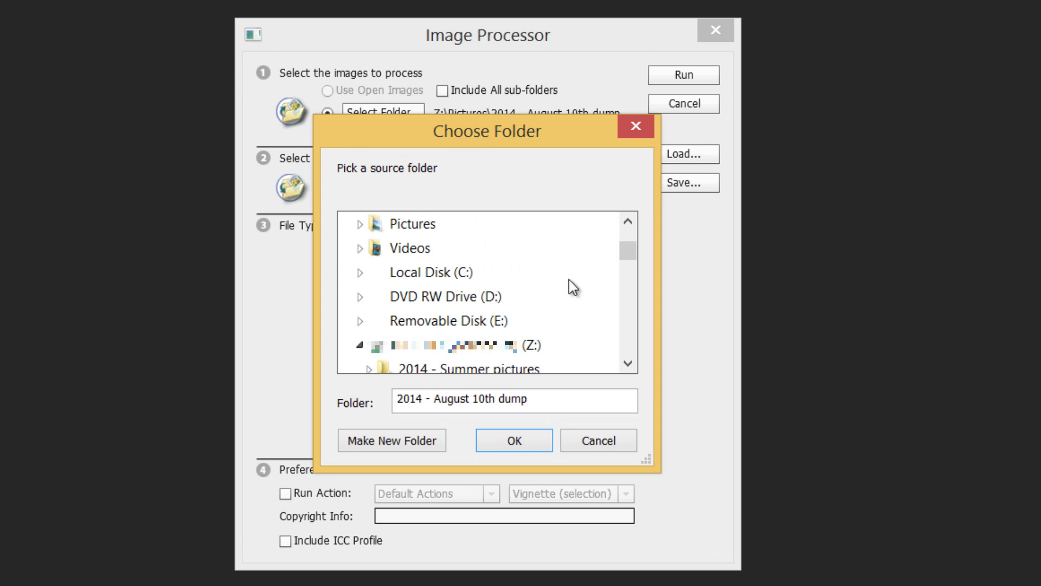
{"action": "left_click", "coordinate": [359, 274]}
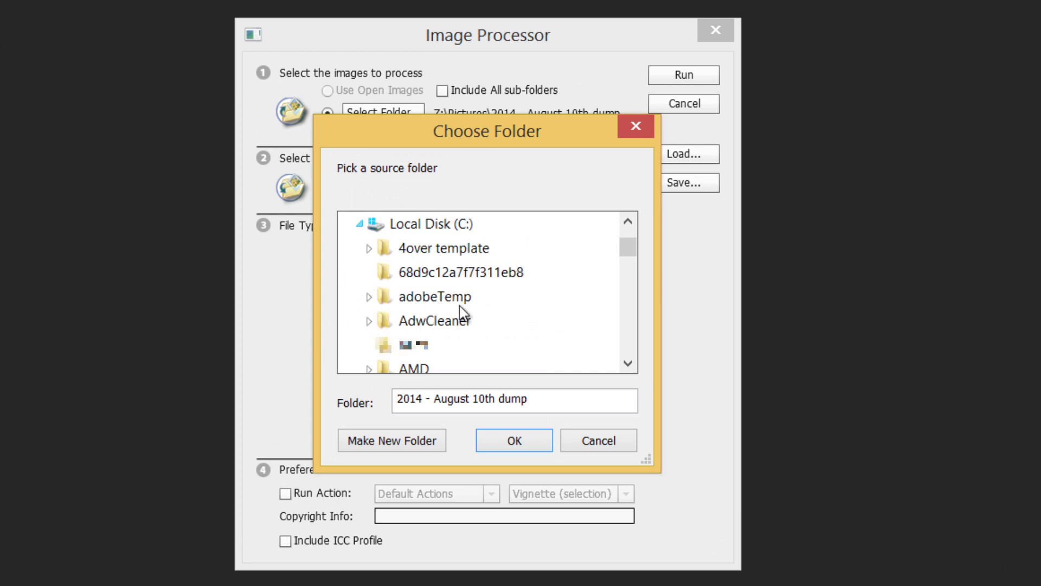
{"action": "left_click", "coordinate": [450, 273]}
{"action": "key", "text": "t"}
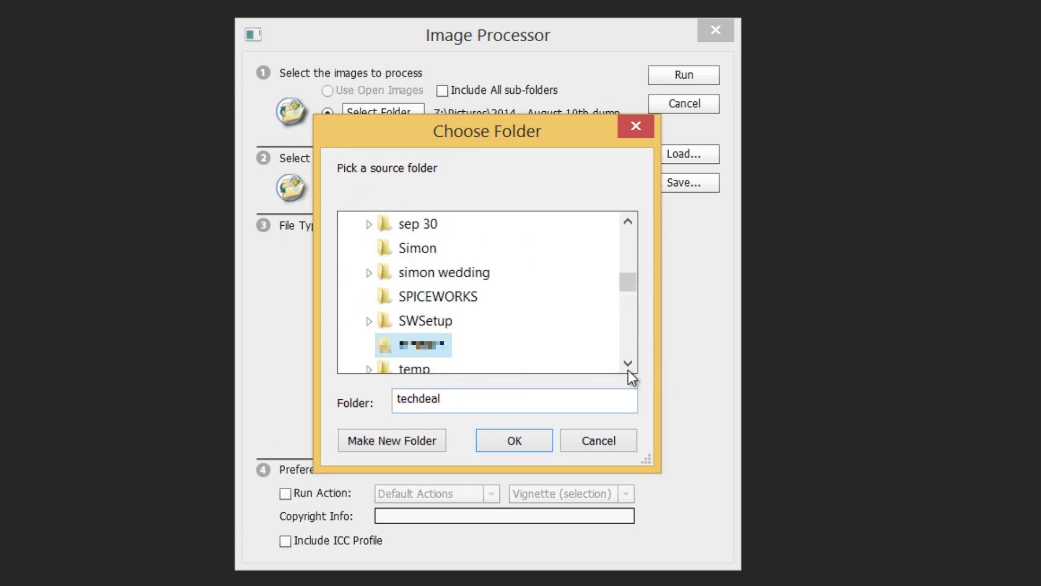
{"action": "scroll", "coordinate": [628, 370], "scroll_direction": "down", "scroll_amount": 1}
{"action": "left_click", "coordinate": [415, 322]}
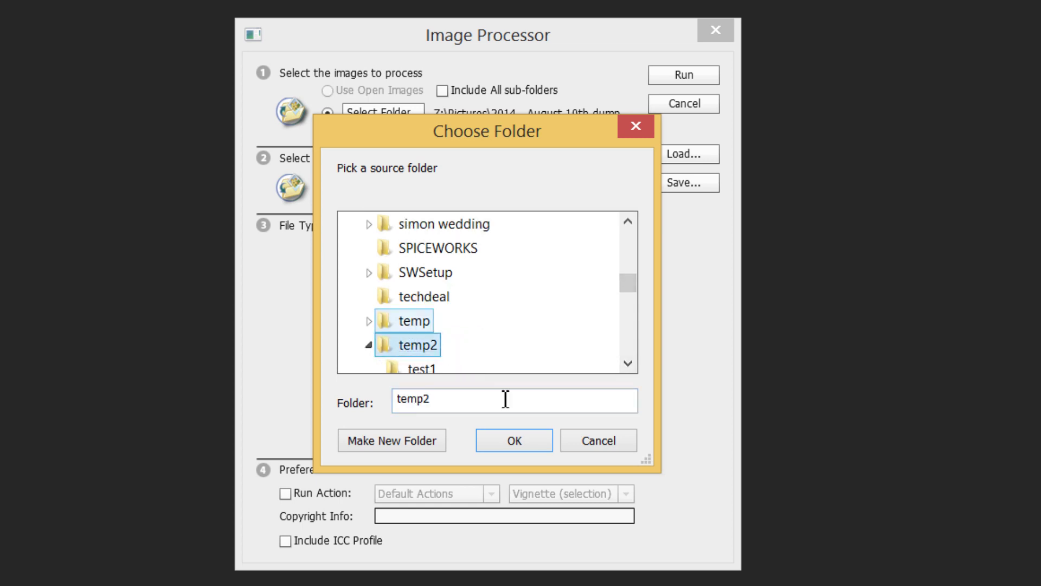
{"action": "left_click", "coordinate": [529, 440]}
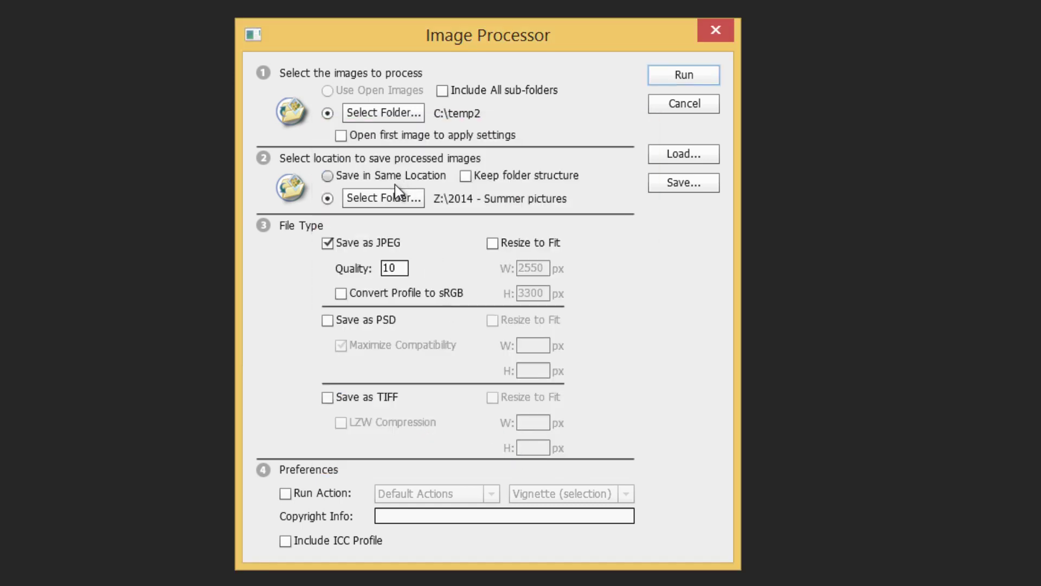
Browse to Local Disk (C:) > temp2 in the output folder picker
{"action": "left_click", "coordinate": [395, 195]}
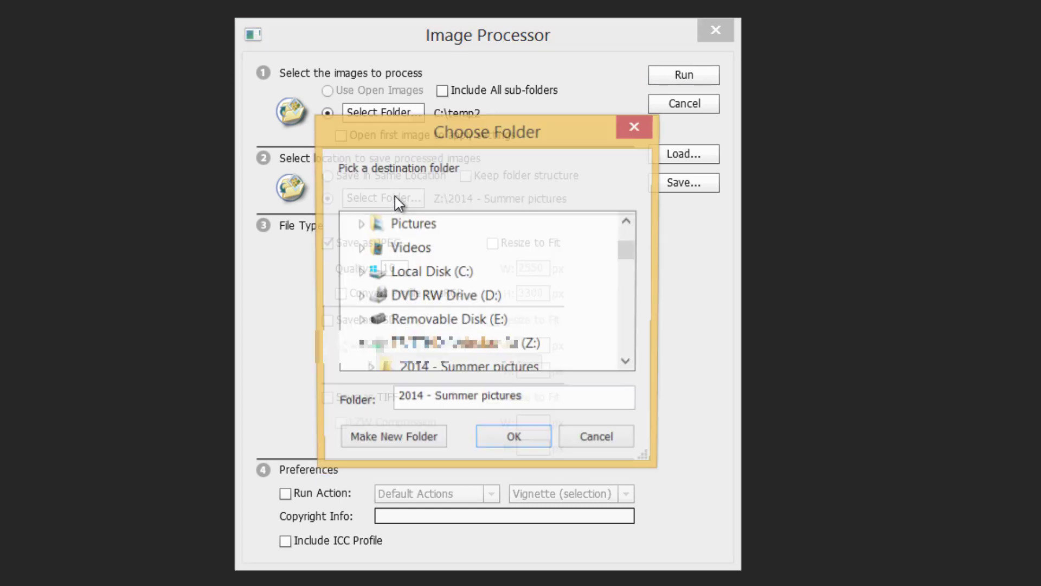
{"action": "mouse_move", "coordinate": [631, 260]}
{"action": "left_mouse_down"}
{"action": "mouse_move", "coordinate": [633, 291]}
{"action": "mouse_move", "coordinate": [627, 248]}
{"action": "left_mouse_up"}
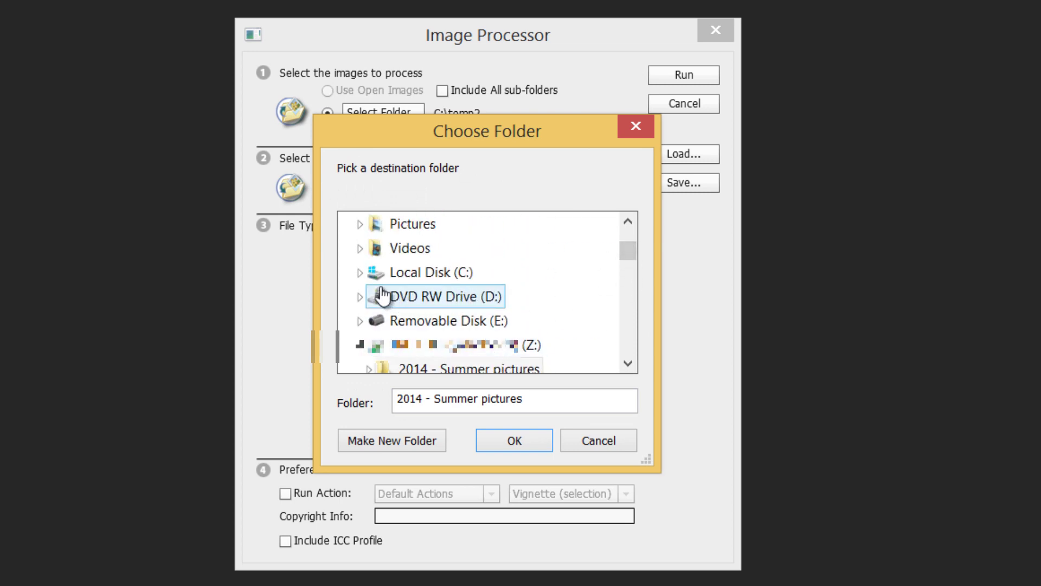
{"action": "left_click", "coordinate": [373, 273]}
{"action": "left_click", "coordinate": [461, 319]}
{"action": "scroll", "coordinate": [462, 323], "scroll_direction": "down", "scroll_amount": 15}
{"action": "left_click", "coordinate": [449, 347]}
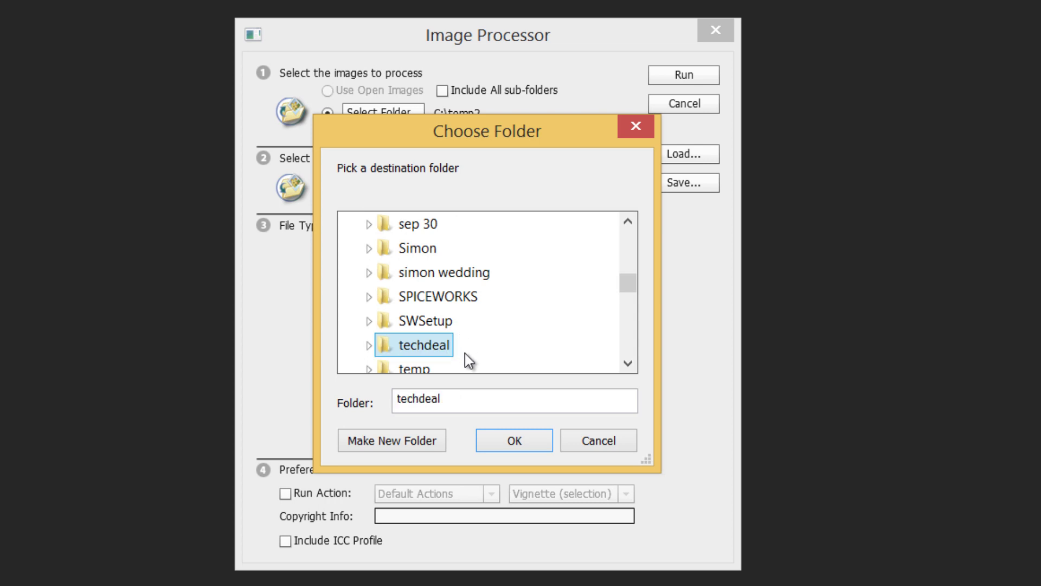
{"action": "scroll", "coordinate": [464, 353], "scroll_direction": "down", "scroll_amount": 1}
{"action": "left_click", "coordinate": [382, 345]}
{"action": "left_click", "coordinate": [369, 345]}
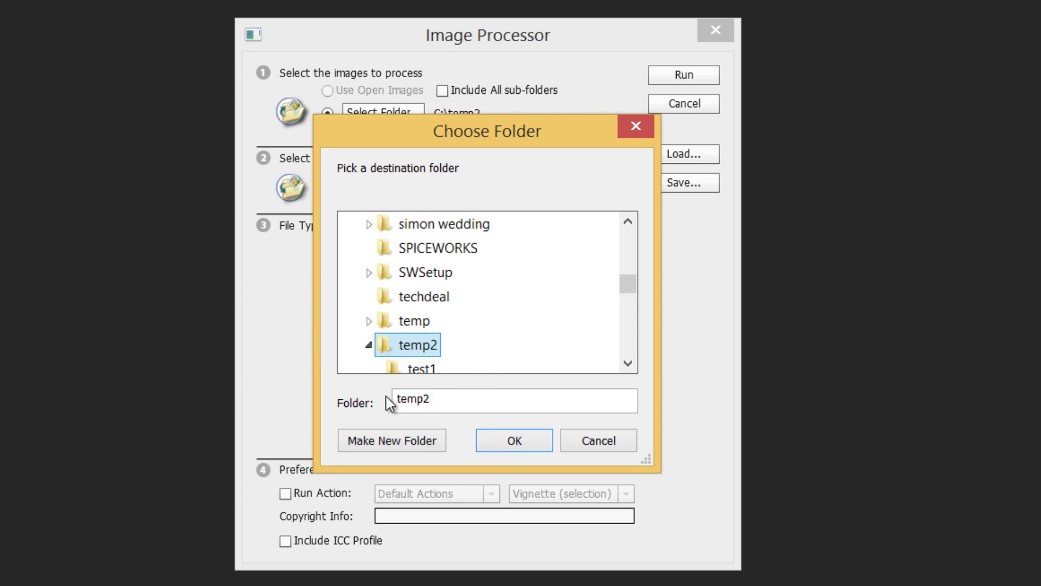
Create a new folder named test2 inside temp2 and use it as the output destination
{"action": "left_click", "coordinate": [411, 446]}
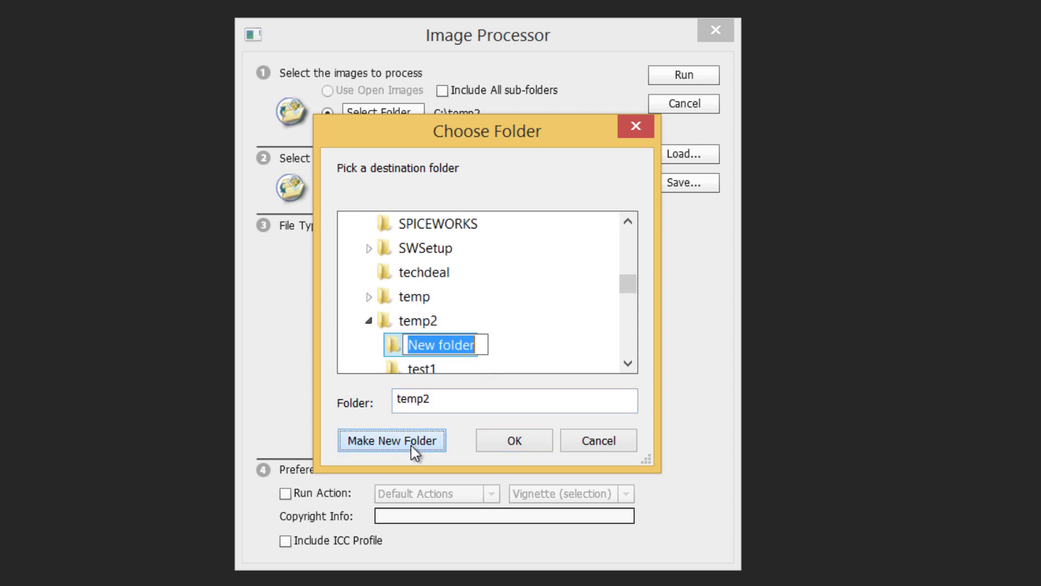
{"action": "type", "text": "test3"}
{"action": "key", "text": "BackSpace"}
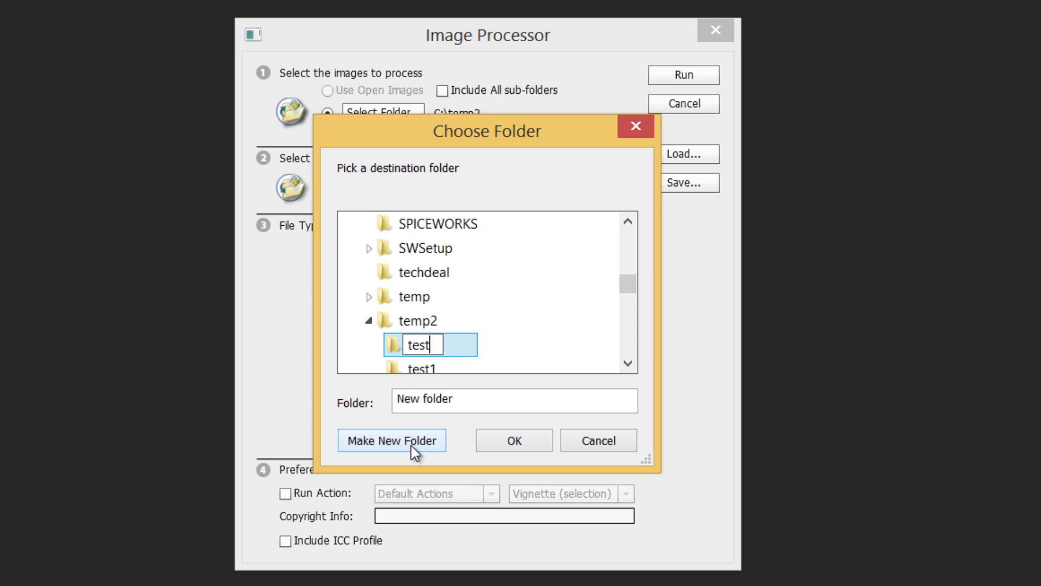
{"action": "type", "text": "2"}
{"action": "left_click", "coordinate": [503, 336]}
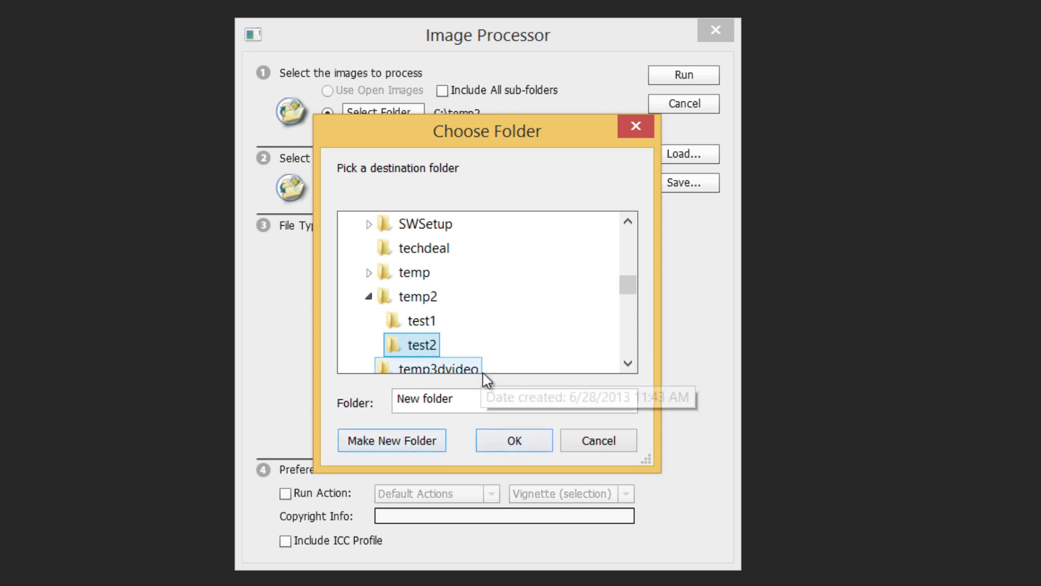
{"action": "left_click", "coordinate": [499, 445]}
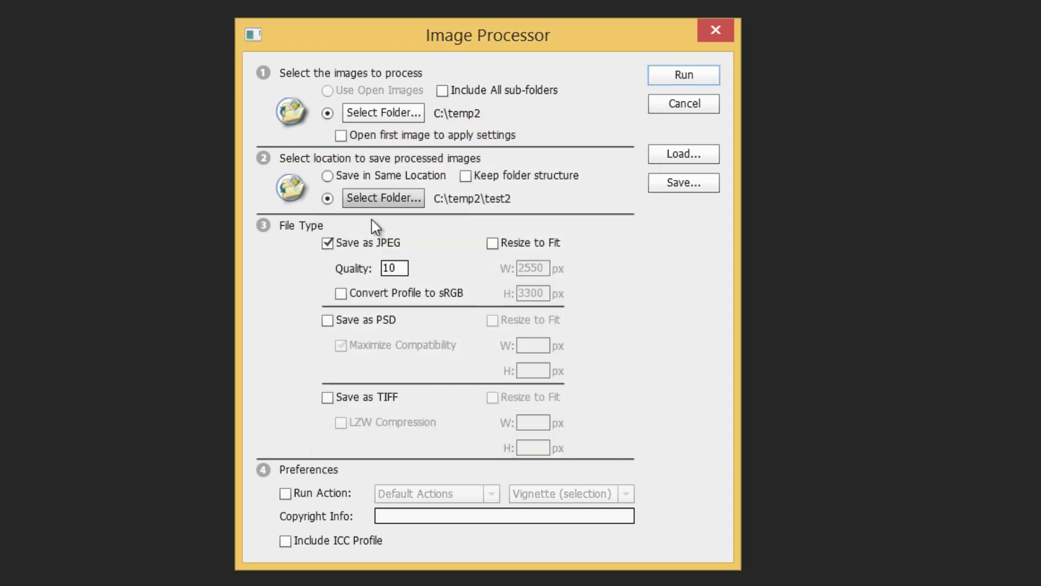
Set JPEG quality to 12, keep resizing and PSD off, and run the Image Processor
{"action": "left_click_drag", "start_coordinate": [408, 268], "coordinate": [364, 267]}
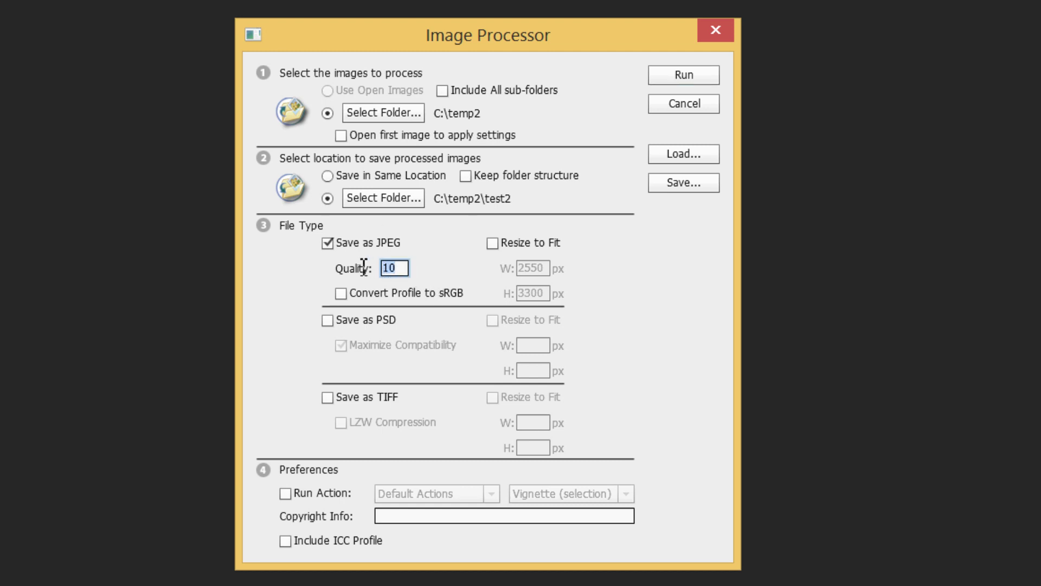
{"action": "type", "text": "1"}
{"action": "left_click", "coordinate": [550, 247]}
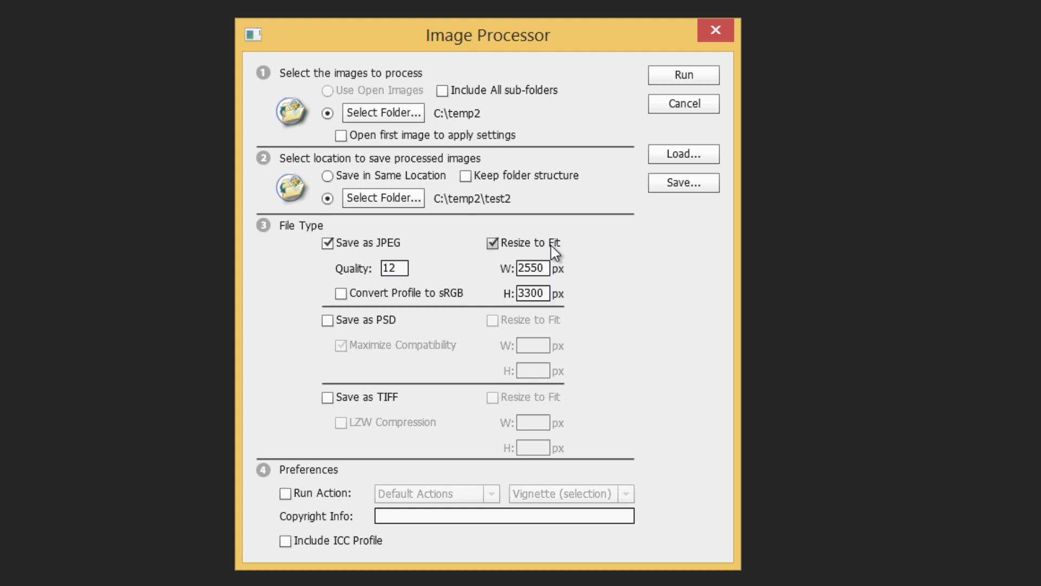
{"action": "left_click", "coordinate": [551, 245]}
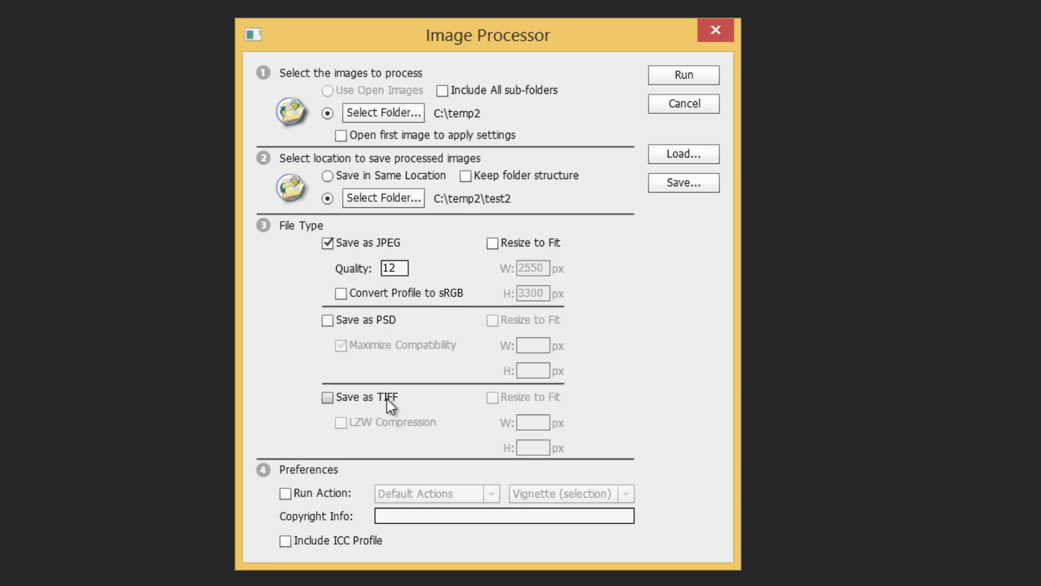
{"action": "double_click", "coordinate": [389, 318]}
{"action": "left_click", "coordinate": [425, 522]}
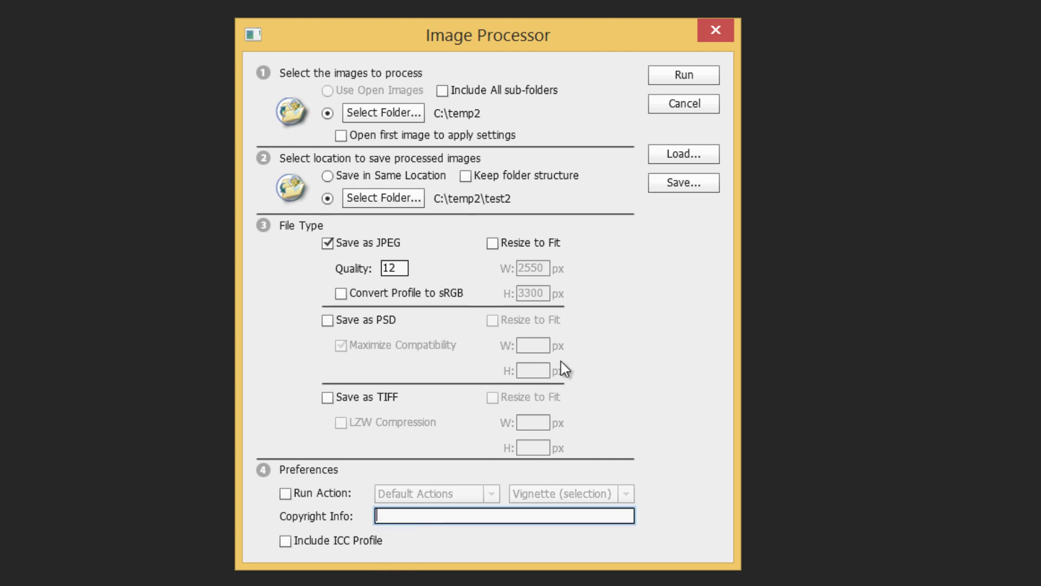
{"action": "left_click", "coordinate": [695, 77]}
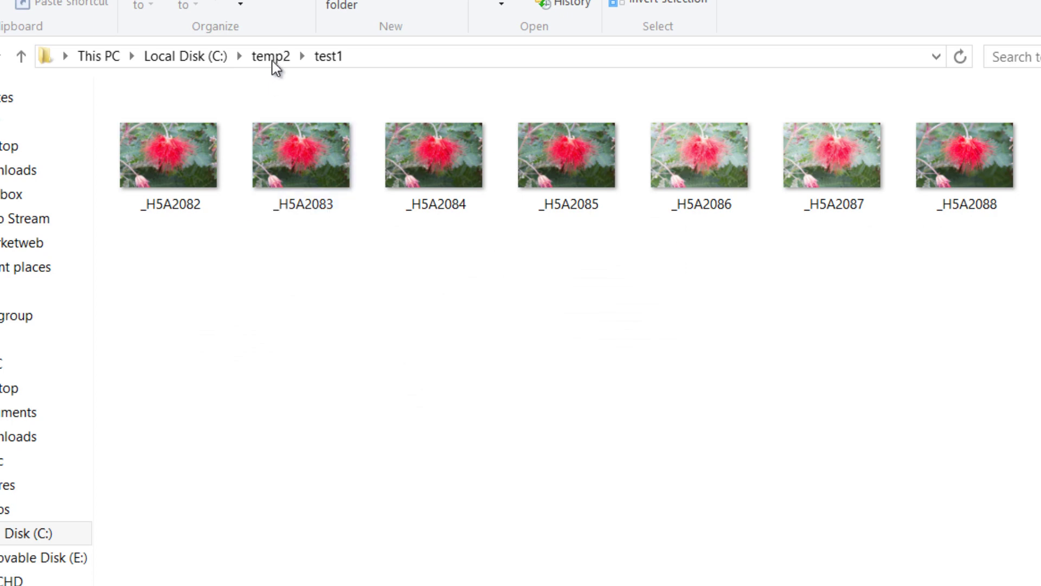
Open C:\temp2\test2\JPEG in Explorer to see converted photos 4H5A1860 and 4H5A1861
{"action": "left_click", "coordinate": [273, 58]}
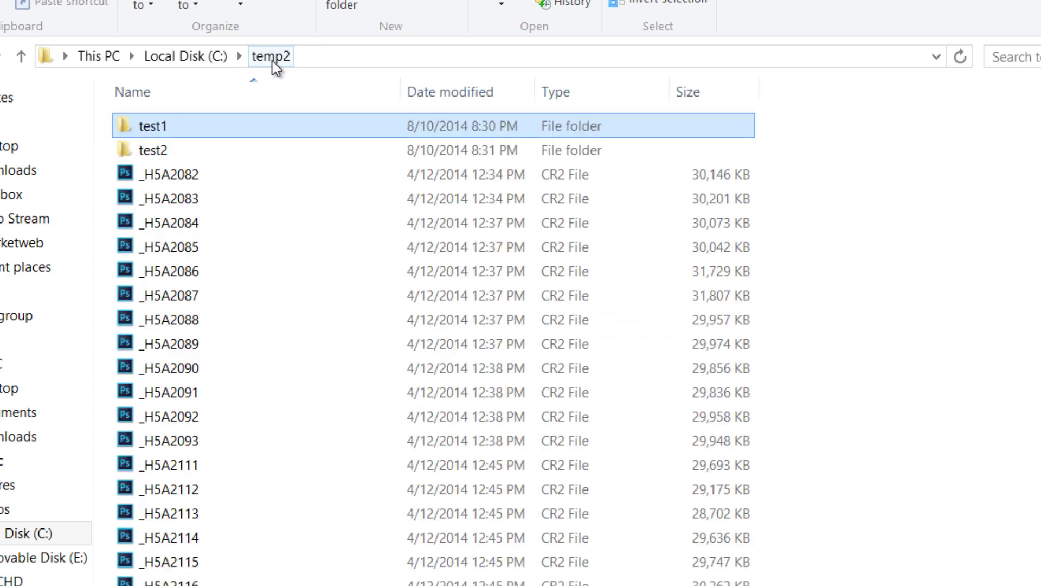
{"action": "double_click", "coordinate": [229, 152]}
{"action": "left_click", "coordinate": [232, 140]}
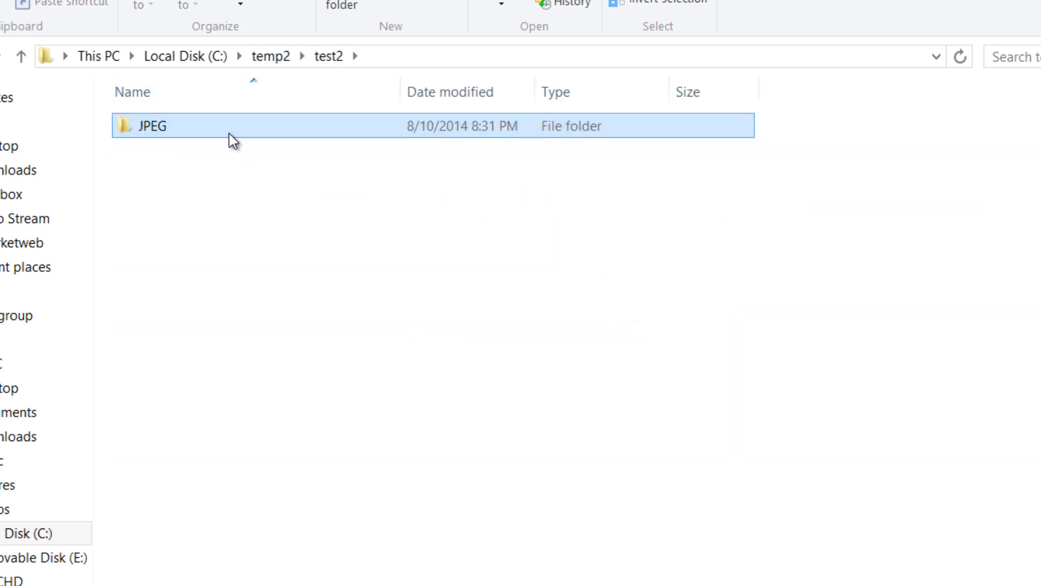
{"action": "double_click", "coordinate": [229, 134]}
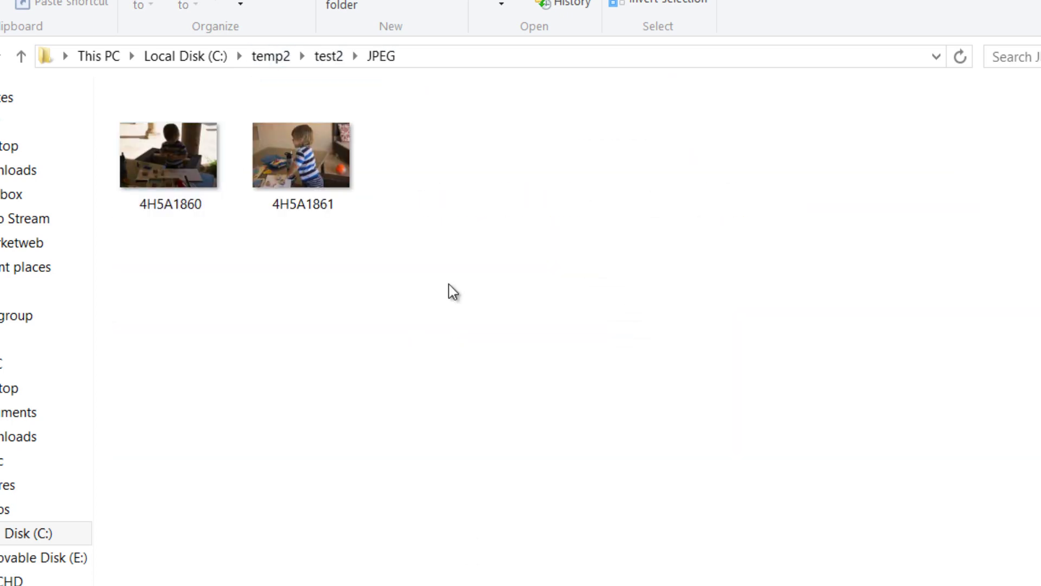